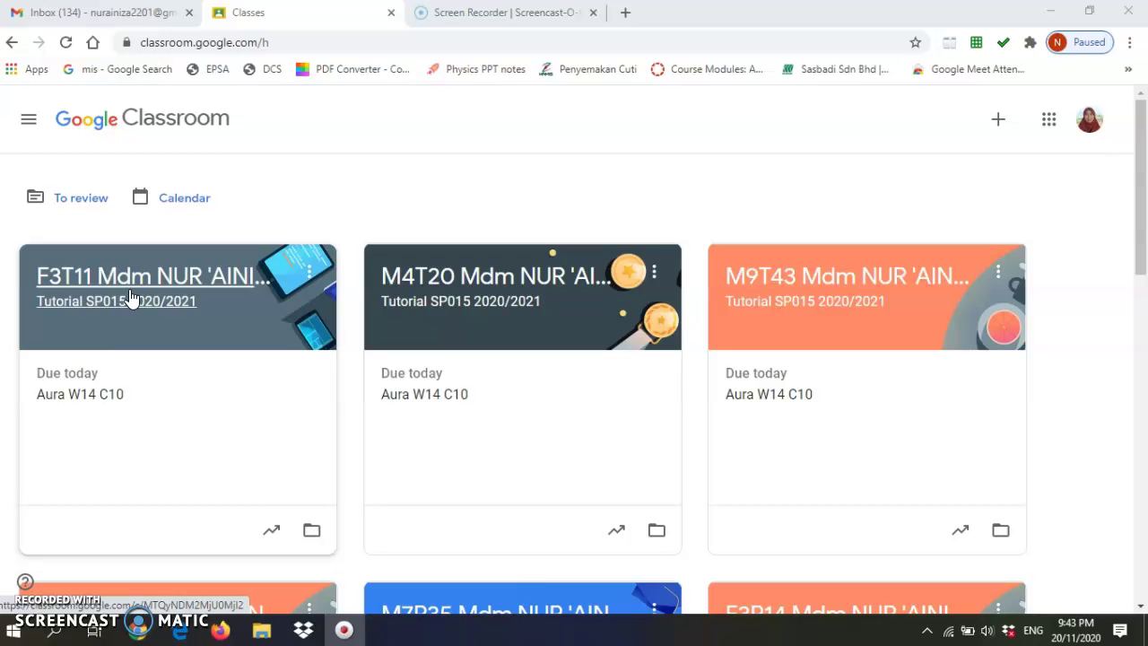
- Open the F3T11 tutorial class and, from its People list, the work page of the fifth student listed
{"action": "left_click", "coordinate": [131, 296]}
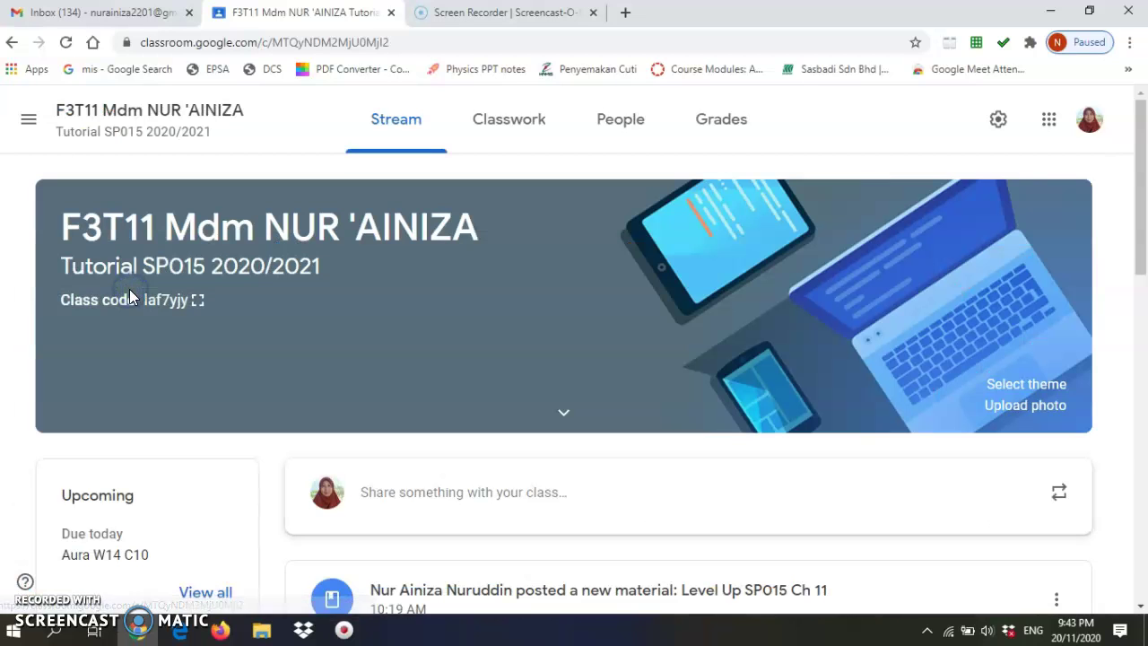
{"action": "left_click", "coordinate": [135, 299]}
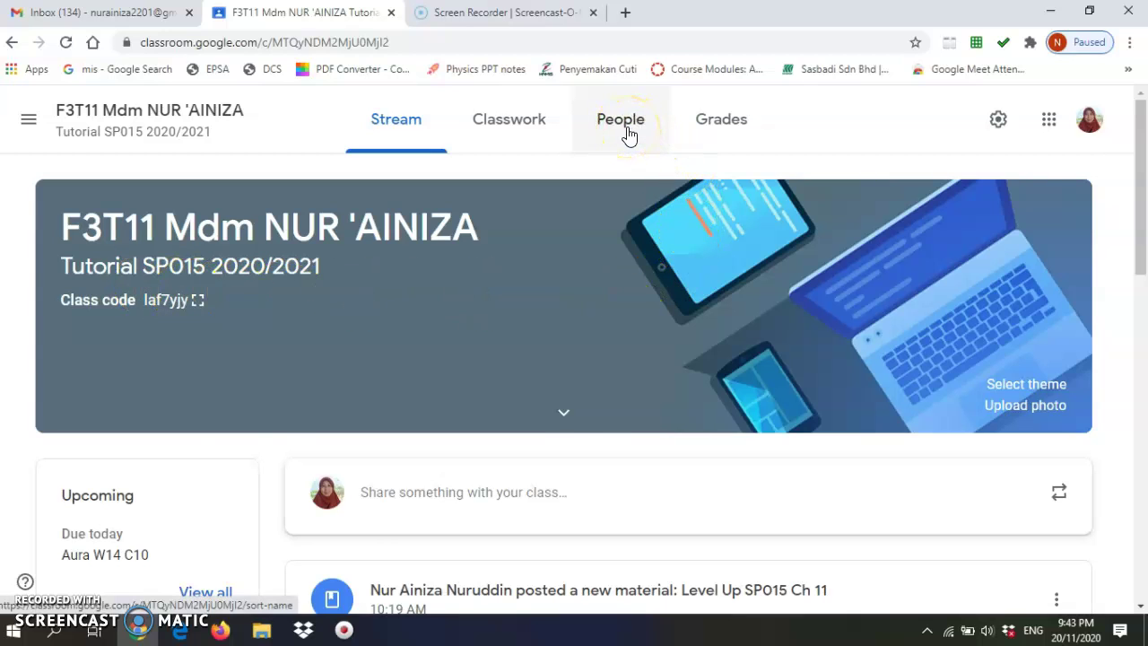
{"action": "left_click", "coordinate": [628, 131]}
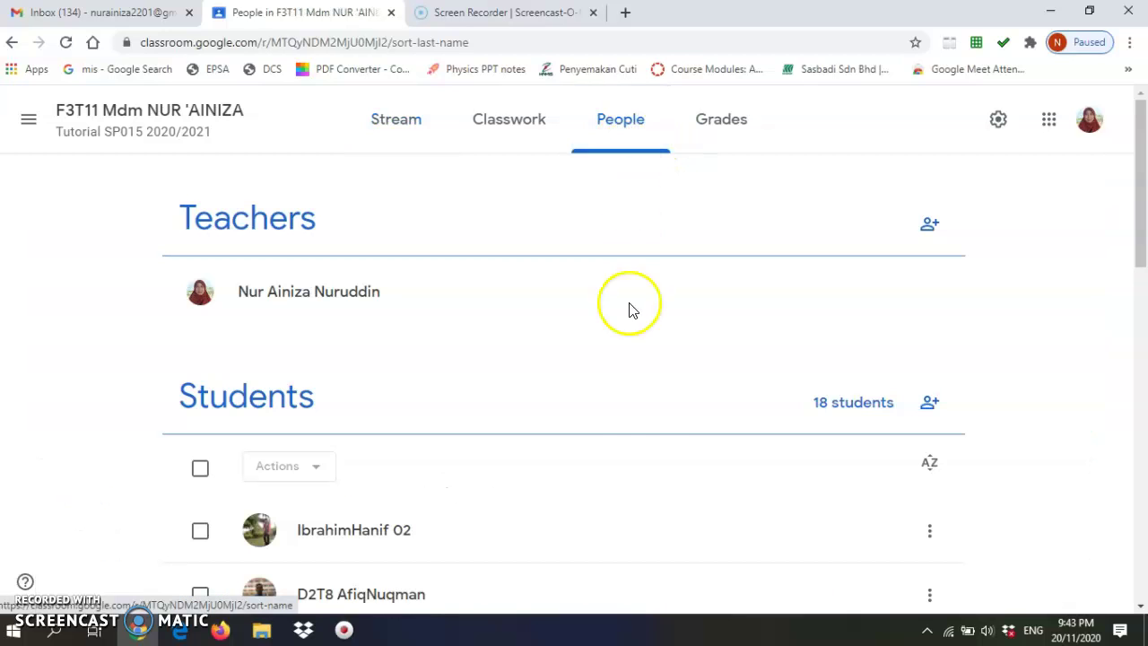
{"action": "scroll", "coordinate": [623, 511], "scroll_direction": "down", "scroll_amount": 1}
{"action": "scroll", "coordinate": [624, 511], "scroll_direction": "up", "scroll_amount": 1}
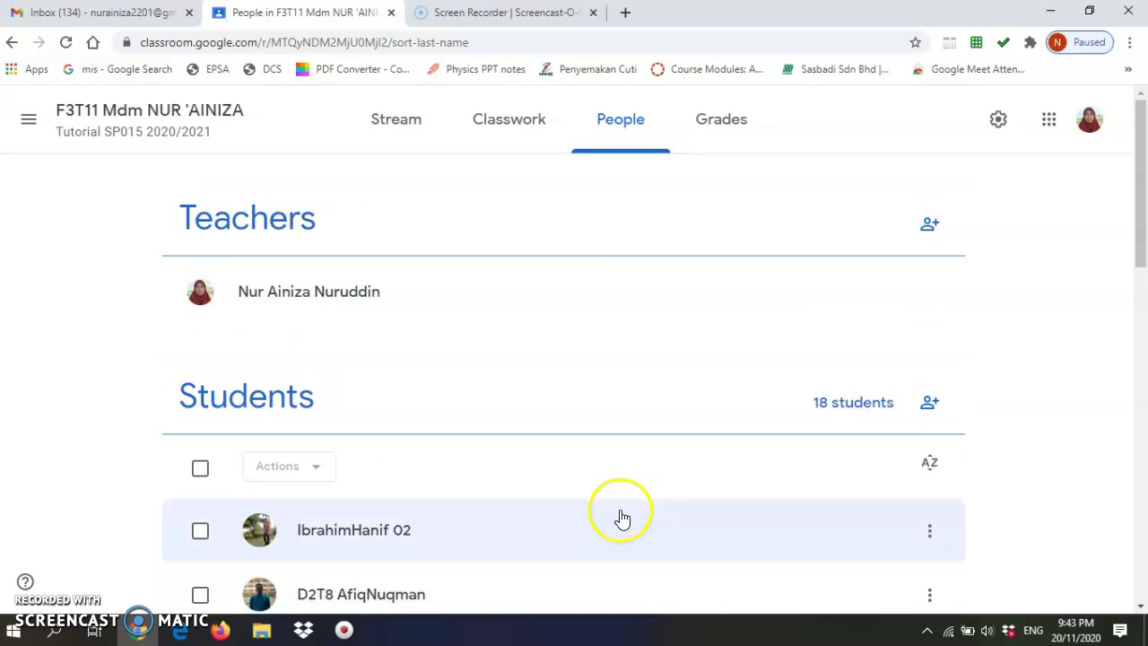
{"action": "scroll", "coordinate": [623, 513], "scroll_direction": "down", "scroll_amount": 3}
{"action": "scroll", "coordinate": [618, 522], "scroll_direction": "down", "scroll_amount": 1}
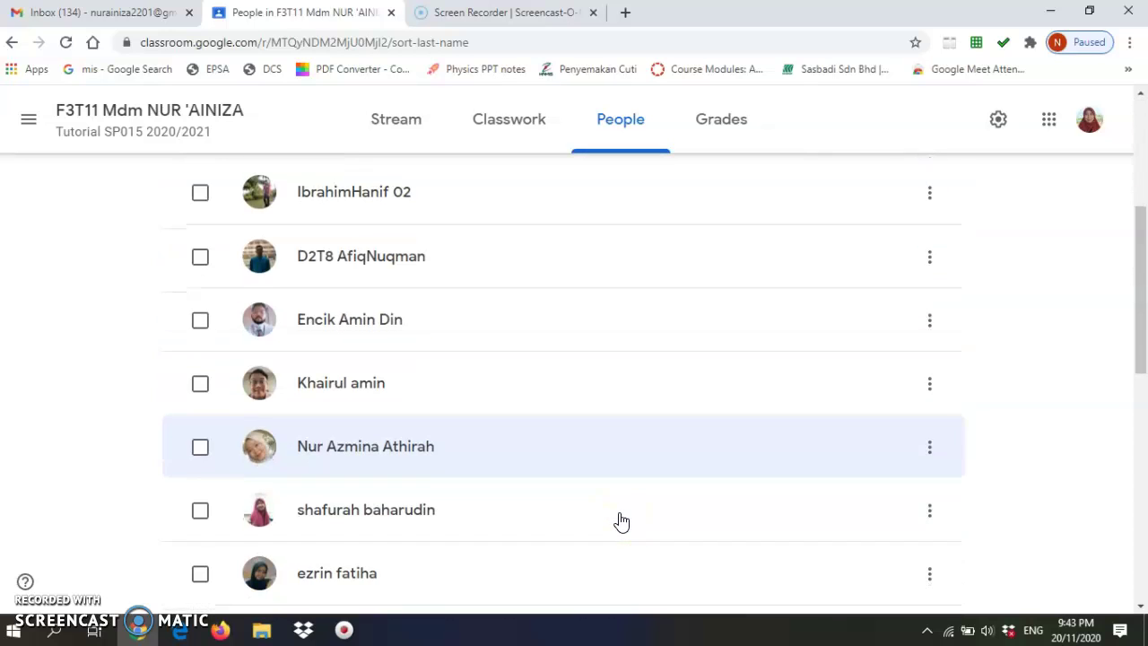
{"action": "left_click", "coordinate": [408, 455]}
- Expand the student's Aura W14 C10 assignment and open the submitted AURA W14C10.pdf in the grading view
{"action": "left_click", "coordinate": [464, 432]}
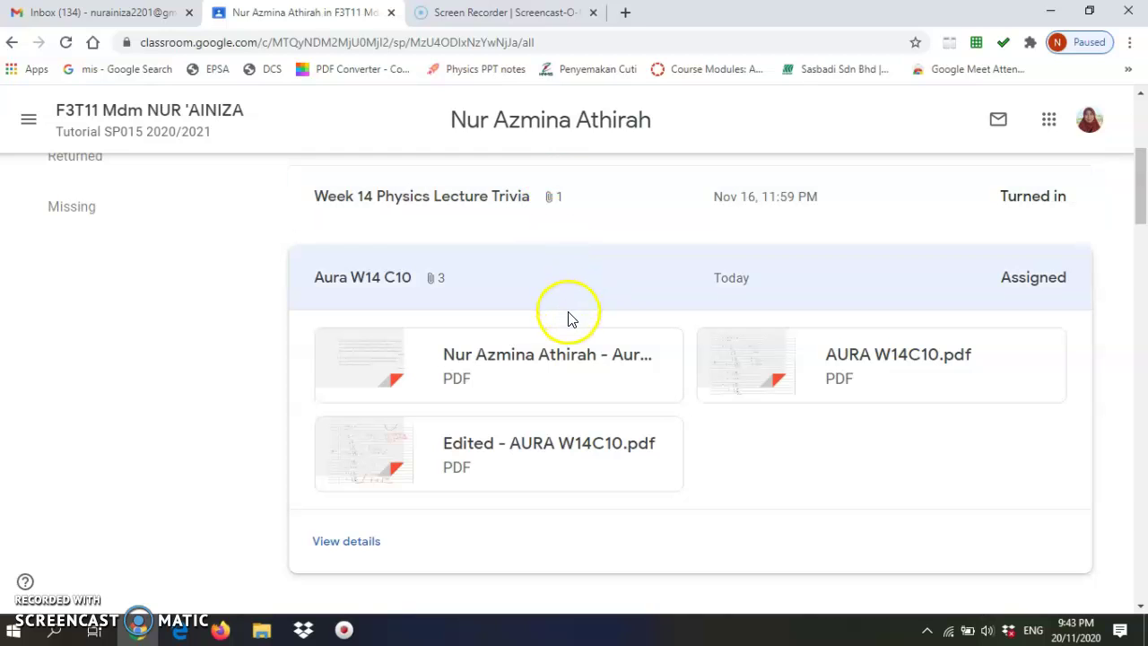
{"action": "scroll", "coordinate": [569, 325], "scroll_direction": "down", "scroll_amount": 2}
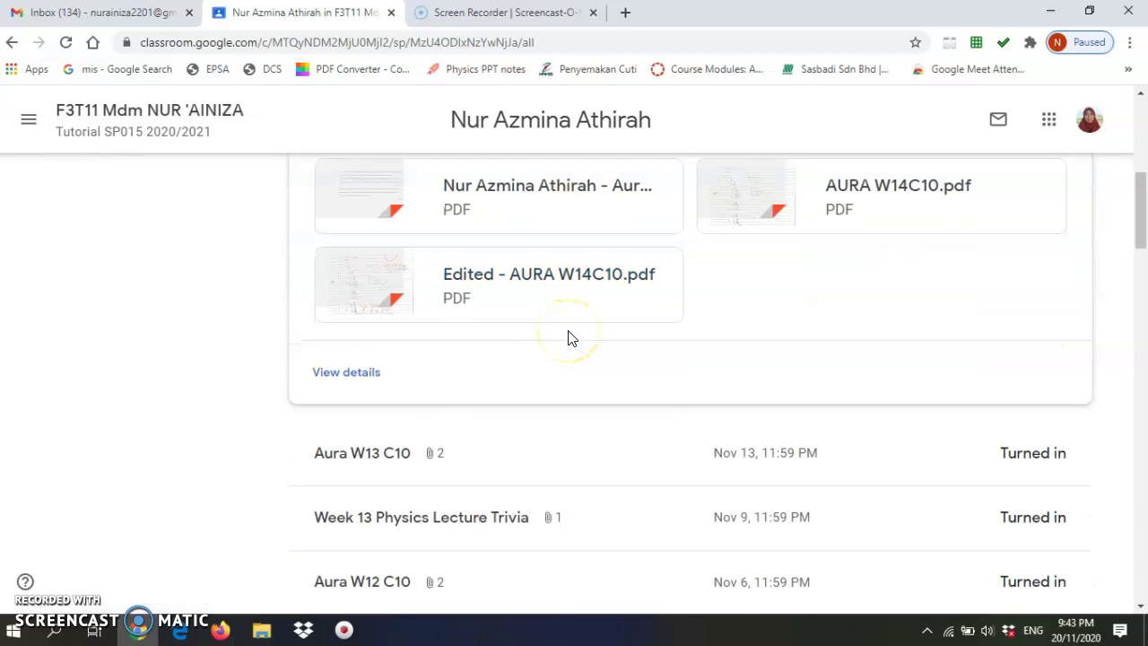
{"action": "scroll", "coordinate": [570, 338], "scroll_direction": "up", "scroll_amount": 1}
{"action": "scroll", "coordinate": [569, 337], "scroll_direction": "up", "scroll_amount": 1}
{"action": "left_click", "coordinate": [561, 345]}
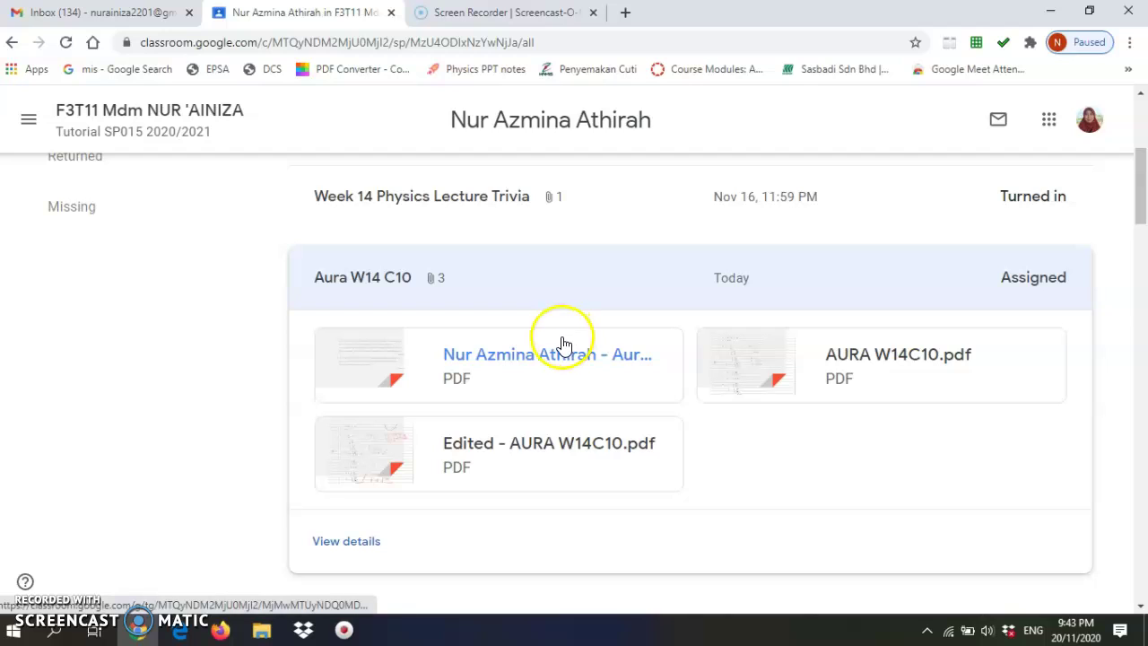
{"action": "left_click", "coordinate": [875, 366]}
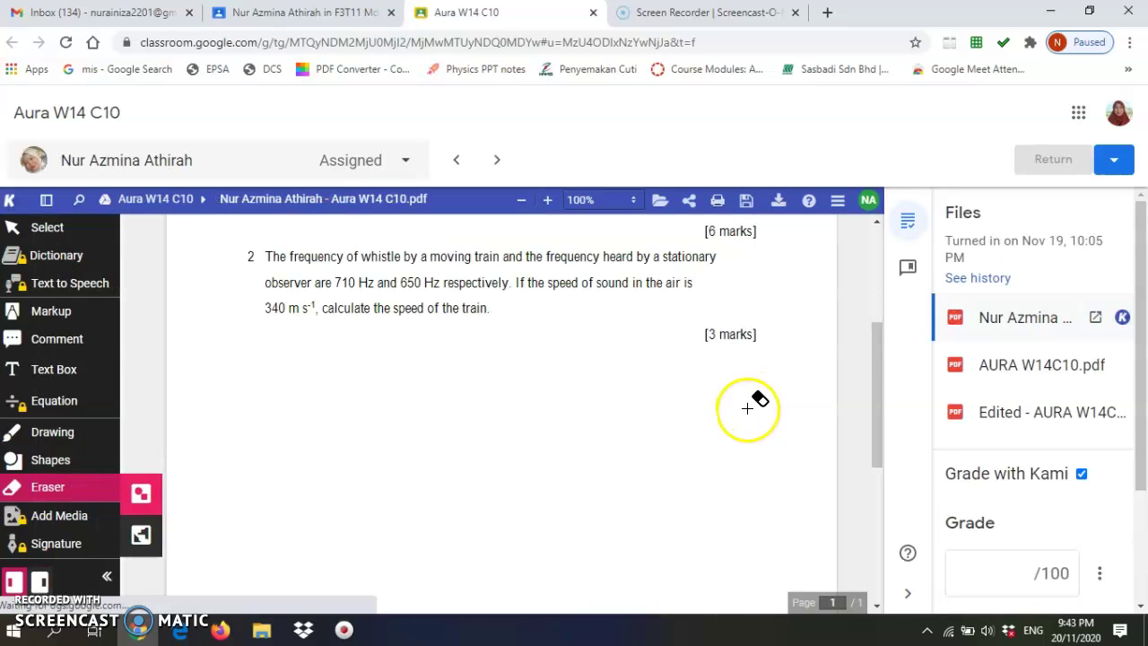
{"action": "left_click", "coordinate": [1020, 379]}
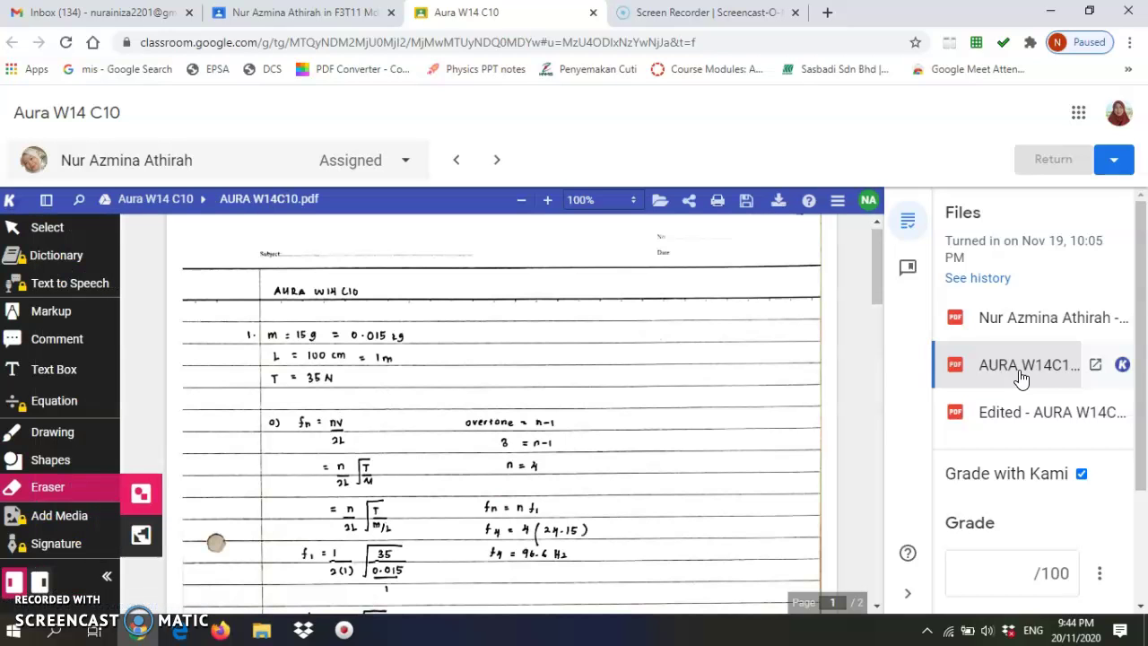
- Print the original AURA W14C10.pdf with OneNote (Desktop) as the destination
{"action": "left_click", "coordinate": [716, 206]}
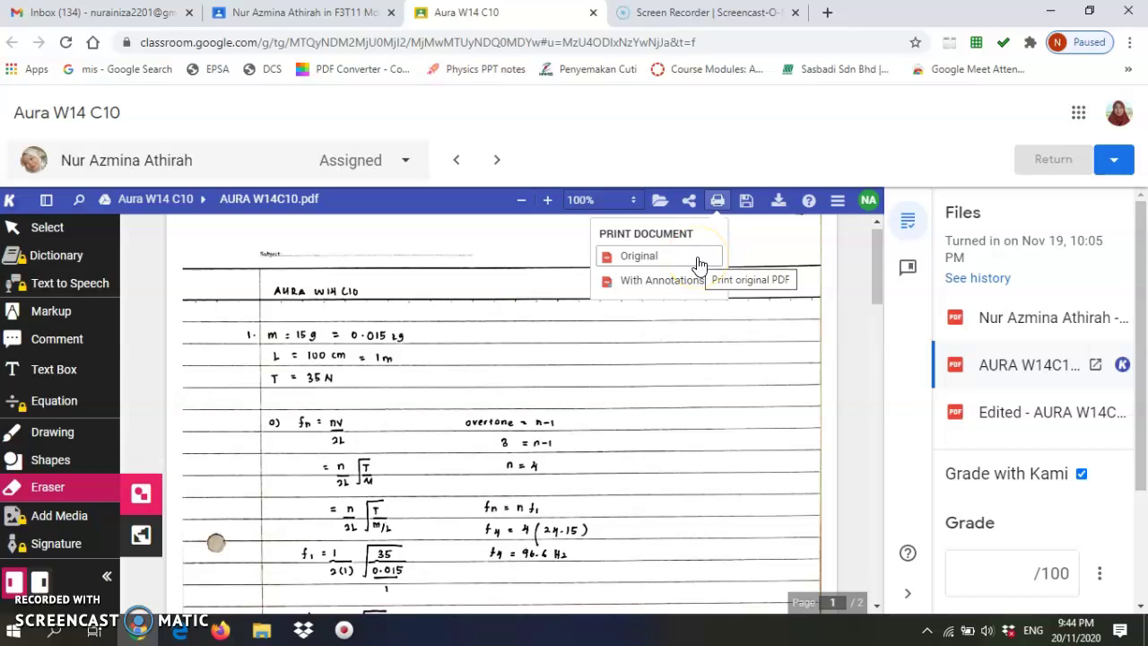
{"action": "left_click", "coordinate": [699, 262]}
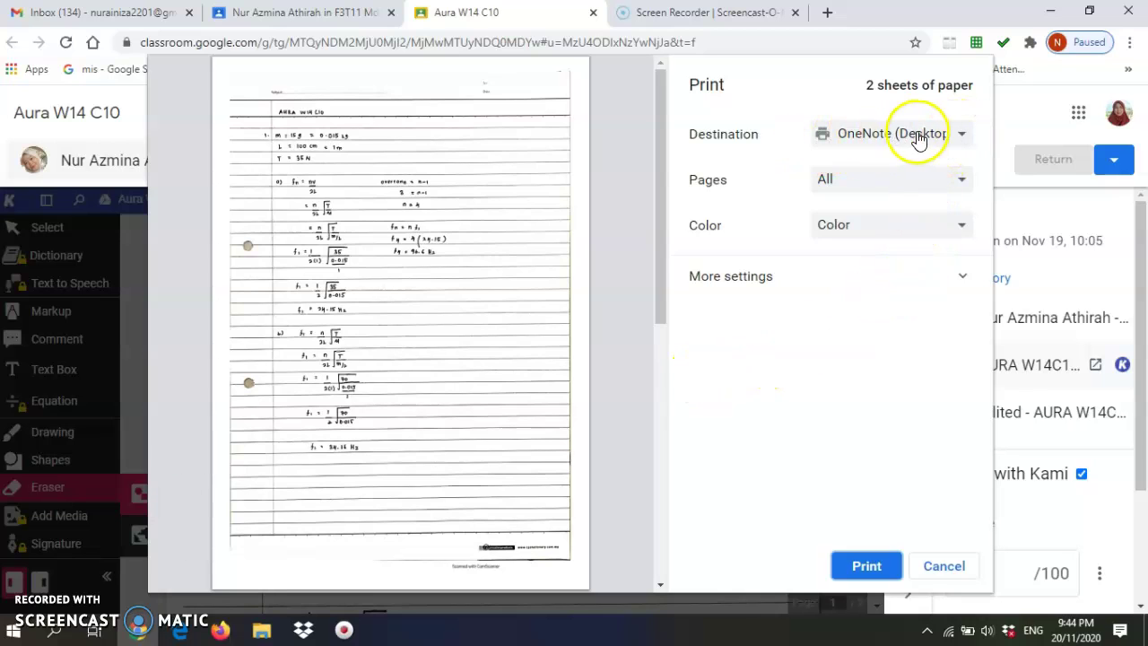
{"action": "left_click", "coordinate": [956, 133]}
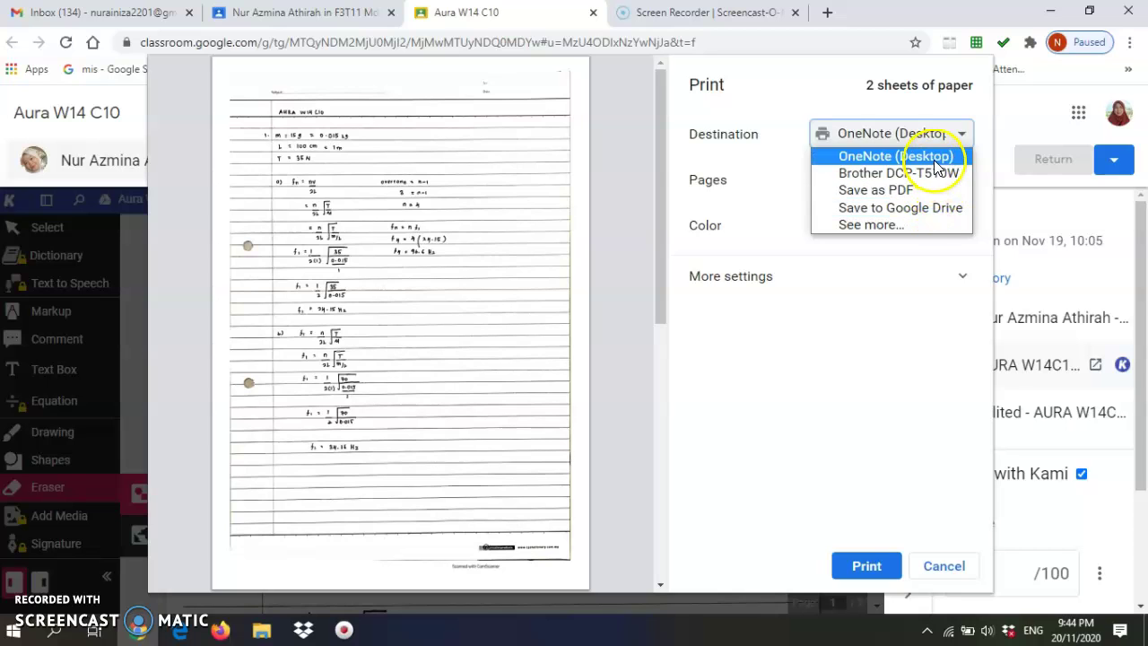
{"action": "left_click", "coordinate": [925, 225]}
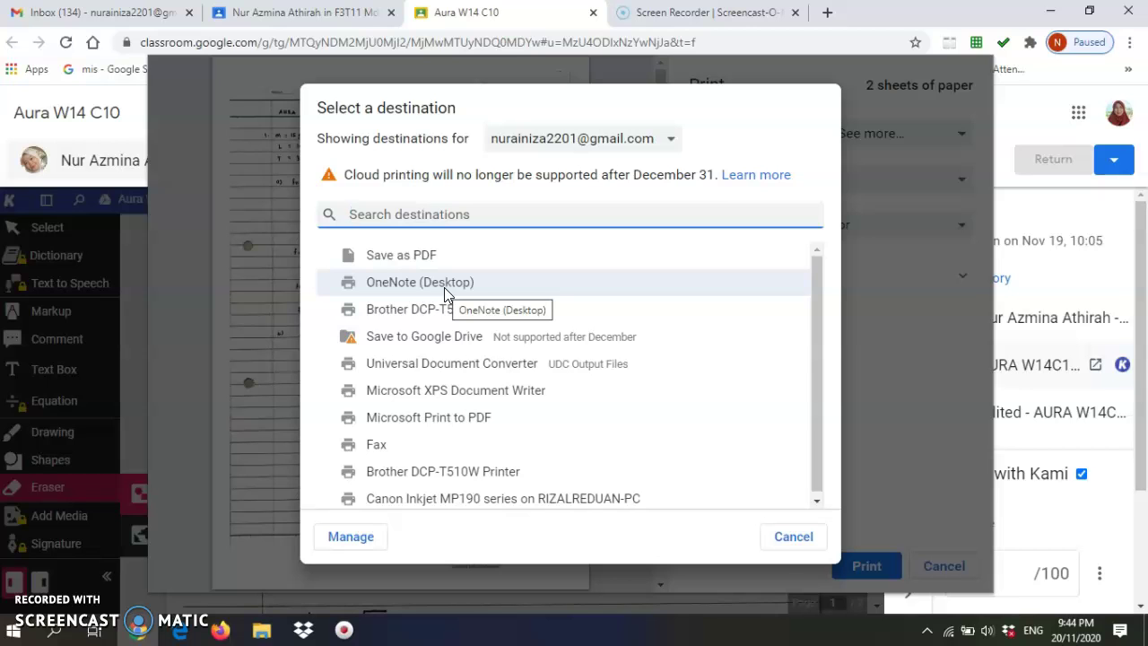
{"action": "left_click", "coordinate": [444, 284]}
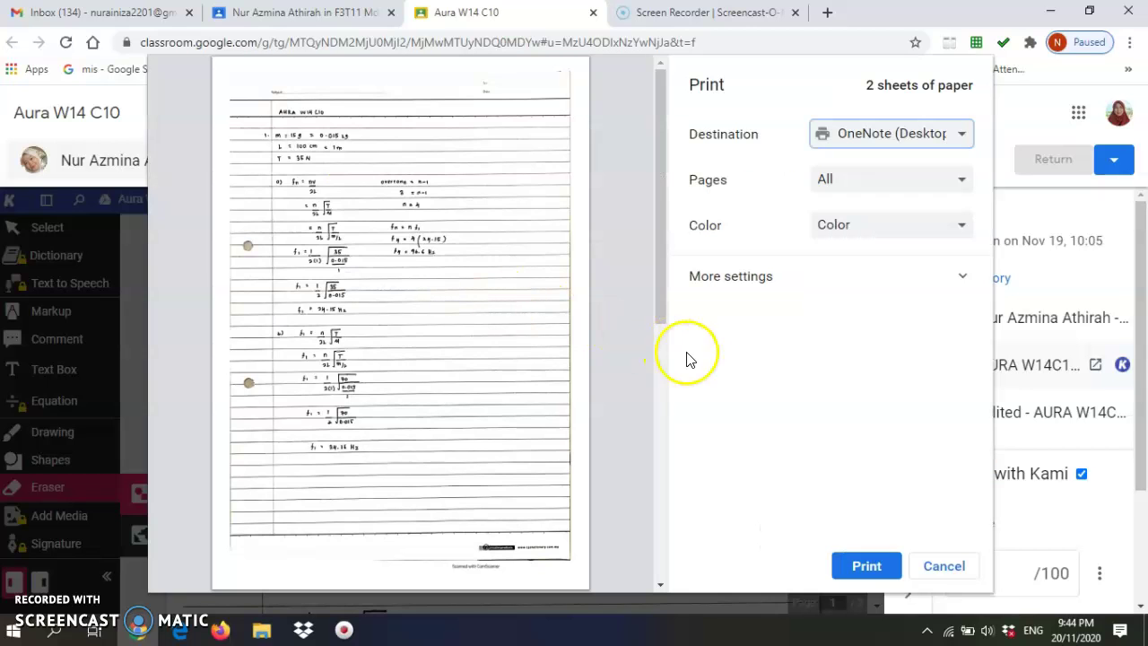
{"action": "left_click", "coordinate": [872, 566]}
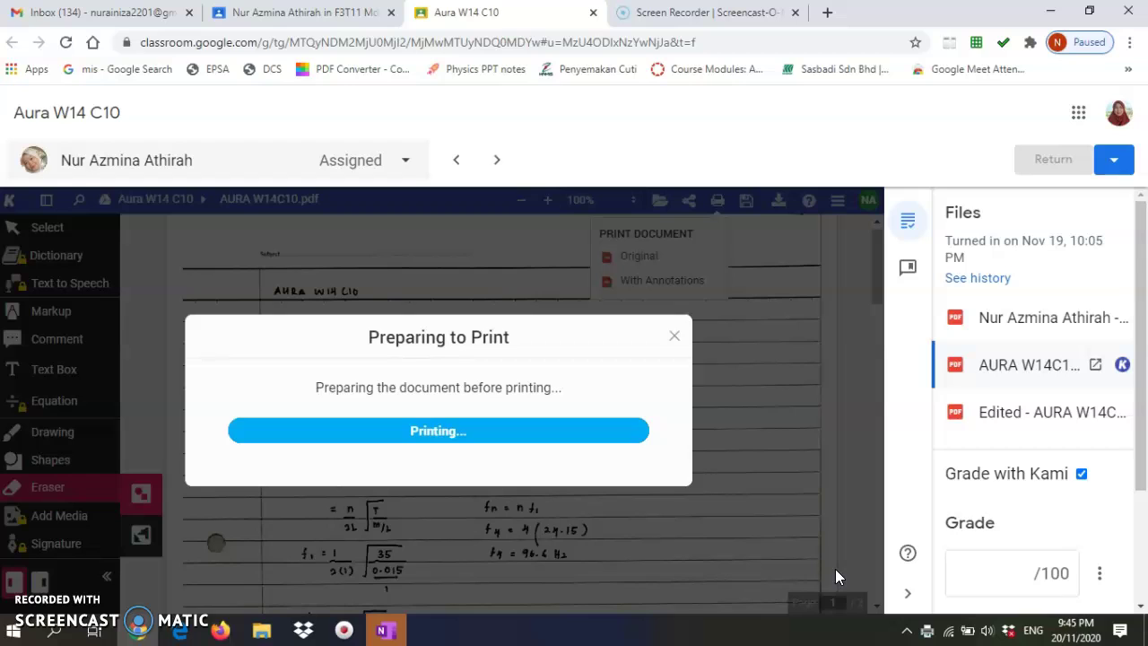
- Switch to OneNote and insert the printout into the Quick Notes section
{"action": "left_click", "coordinate": [836, 613]}
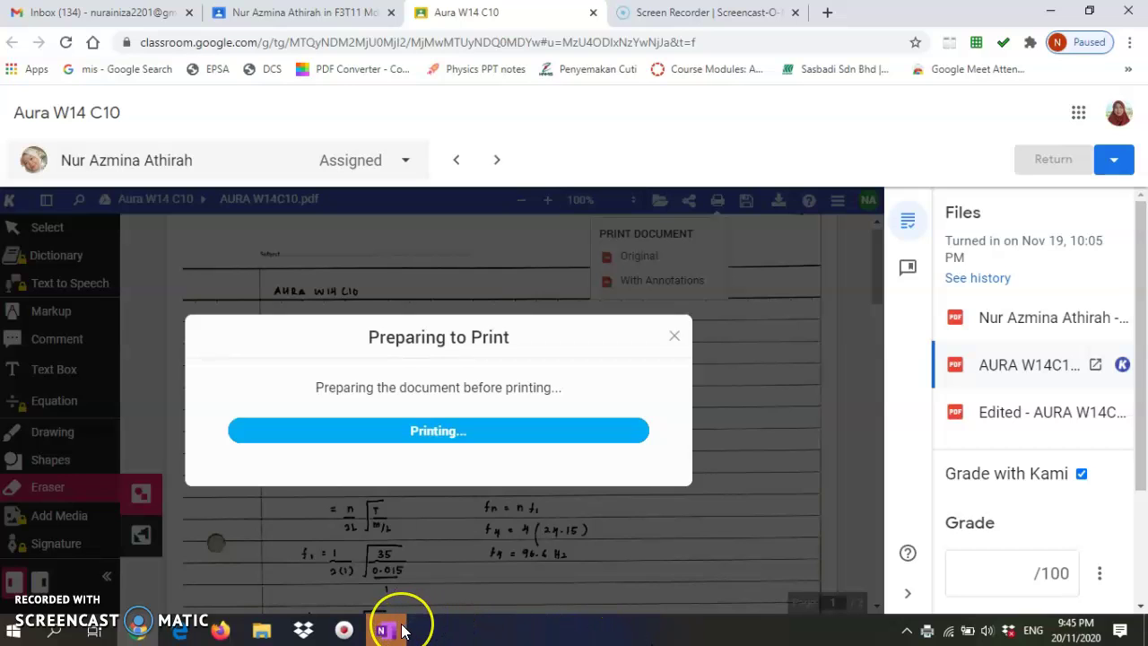
{"action": "mouse_move", "coordinate": [401, 630]}
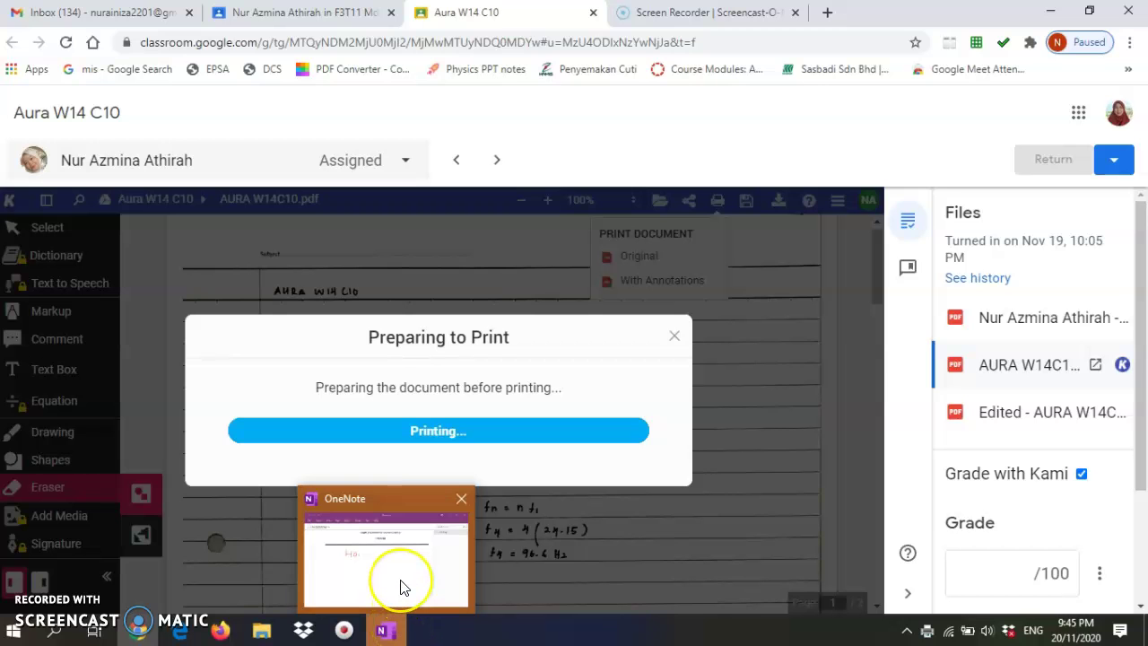
{"action": "mouse_move", "coordinate": [402, 584]}
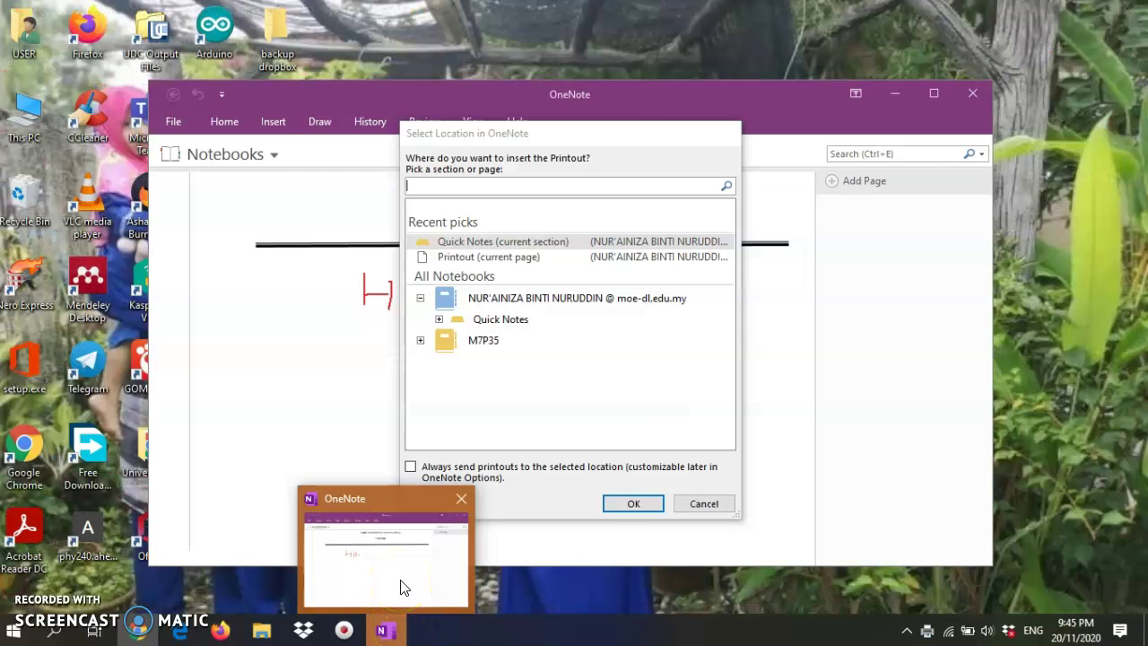
{"action": "left_click", "coordinate": [401, 585]}
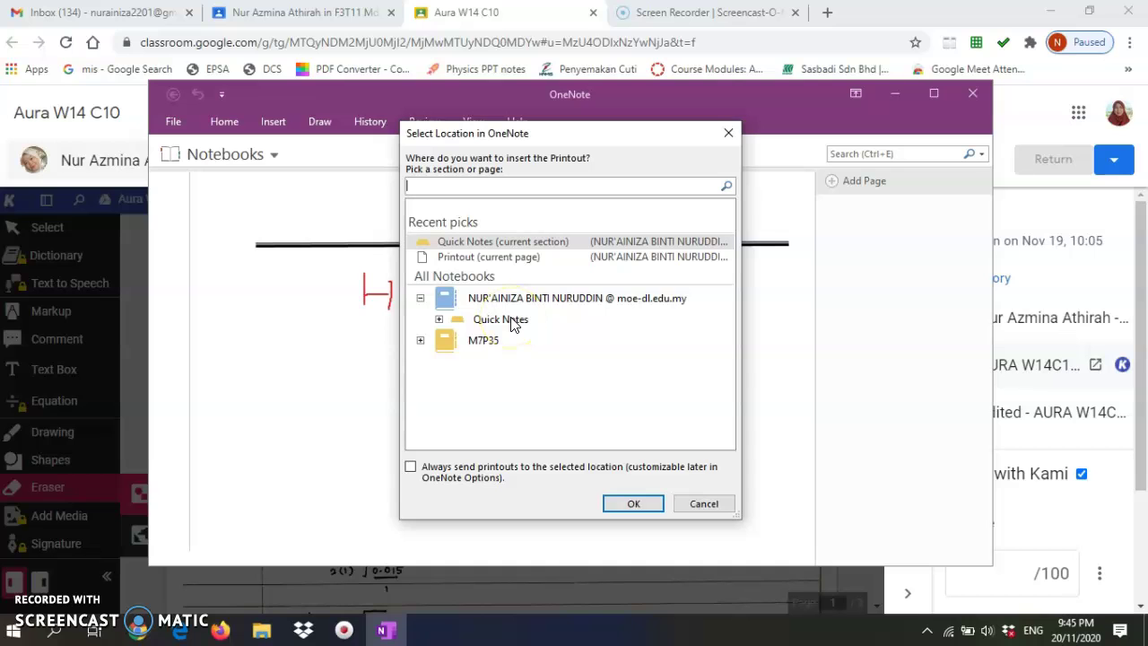
{"action": "left_click", "coordinate": [509, 321]}
{"action": "left_click", "coordinate": [638, 505]}
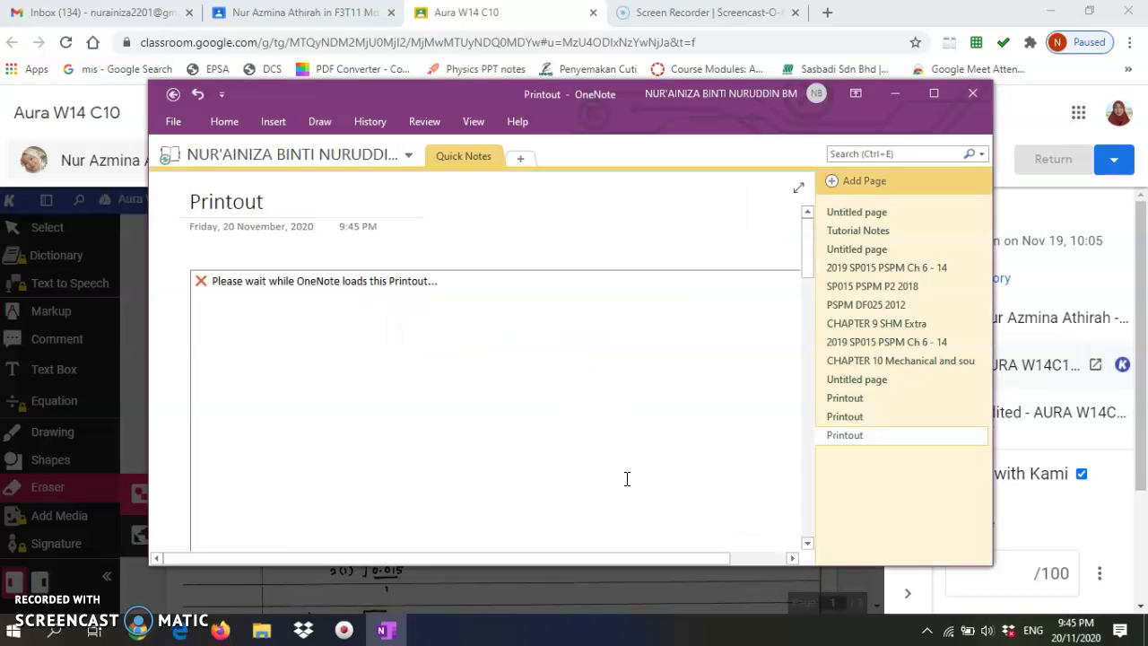
- Look through both pages of the student's handwritten solutions in the inserted printout
{"action": "left_click", "coordinate": [589, 418]}
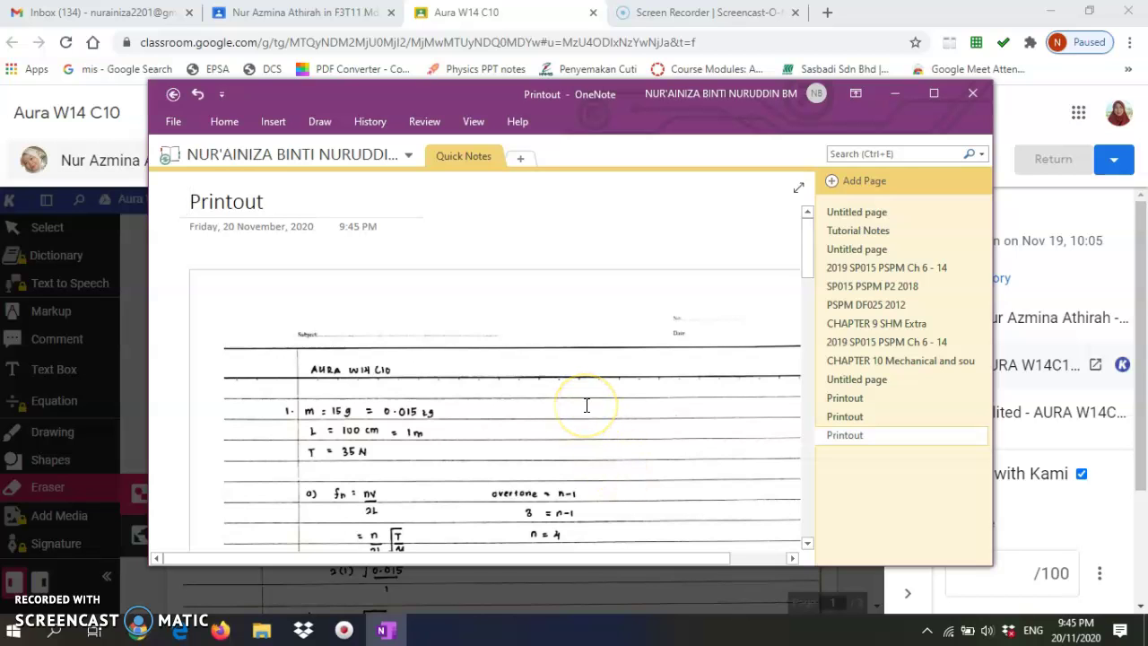
{"action": "scroll", "coordinate": [586, 405], "scroll_direction": "down", "scroll_amount": 2}
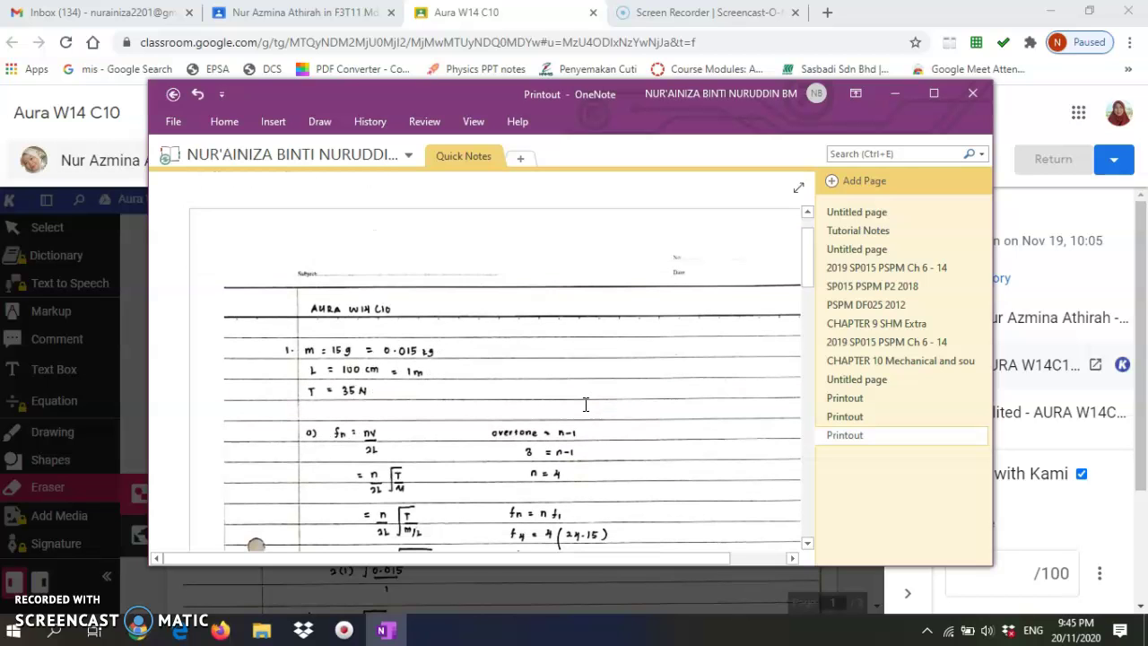
{"action": "scroll", "coordinate": [586, 405], "scroll_direction": "down", "scroll_amount": 4}
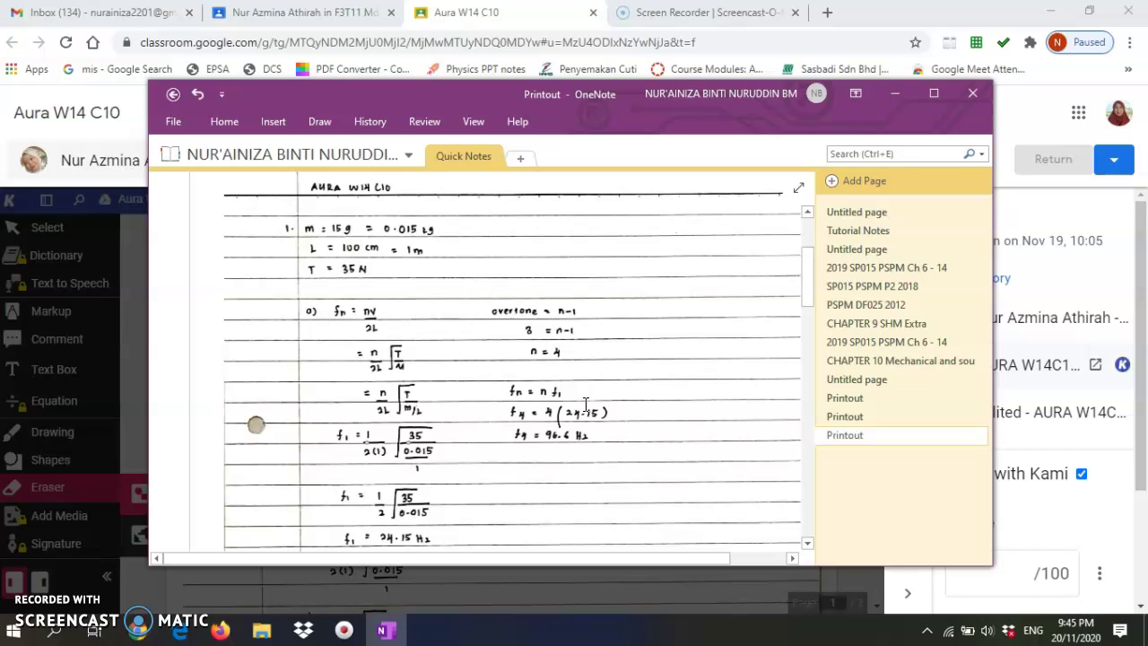
{"action": "scroll", "coordinate": [585, 406], "scroll_direction": "down", "scroll_amount": 4}
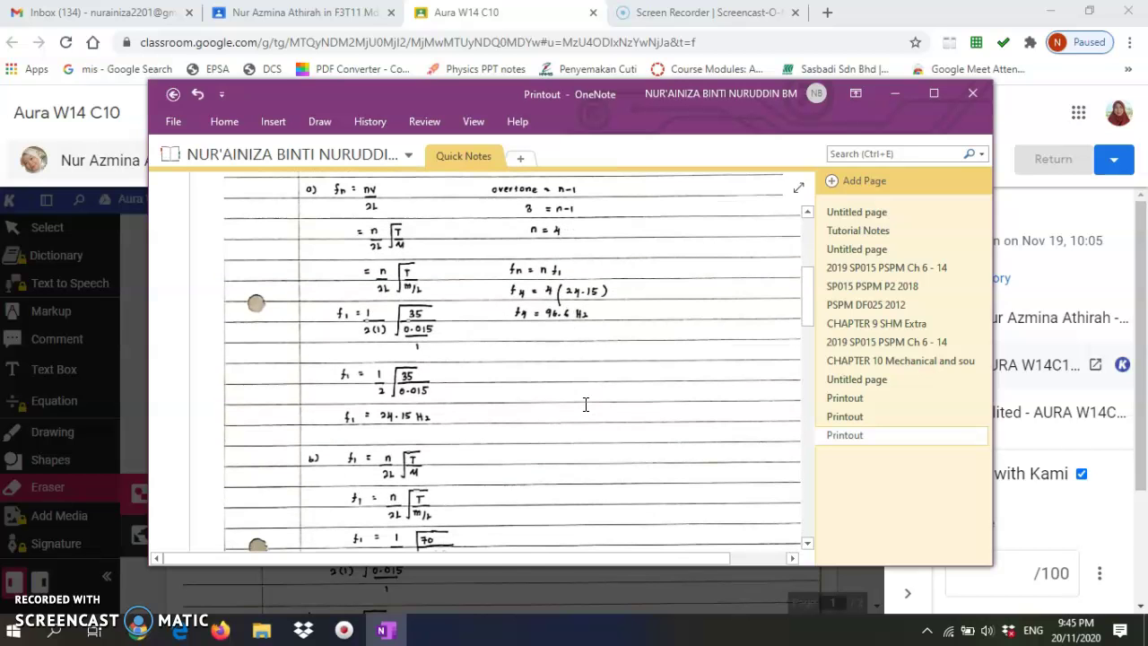
{"action": "scroll", "coordinate": [585, 406], "scroll_direction": "down", "scroll_amount": 8}
{"action": "scroll", "coordinate": [585, 405], "scroll_direction": "down", "scroll_amount": 20}
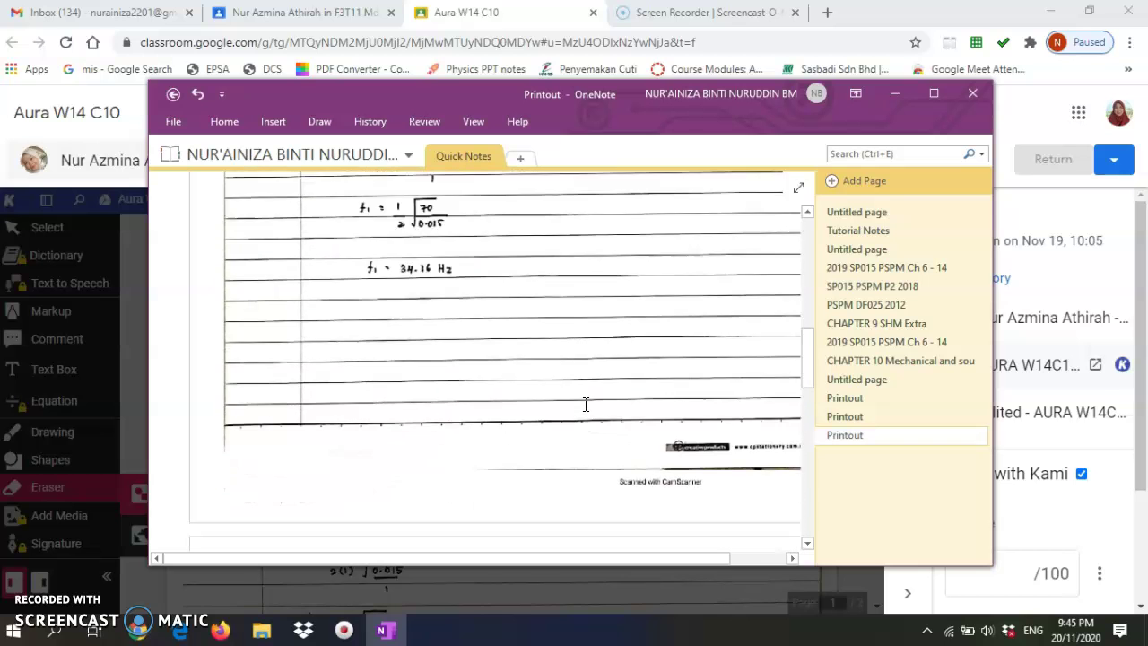
{"action": "scroll", "coordinate": [586, 405], "scroll_direction": "down", "scroll_amount": 5}
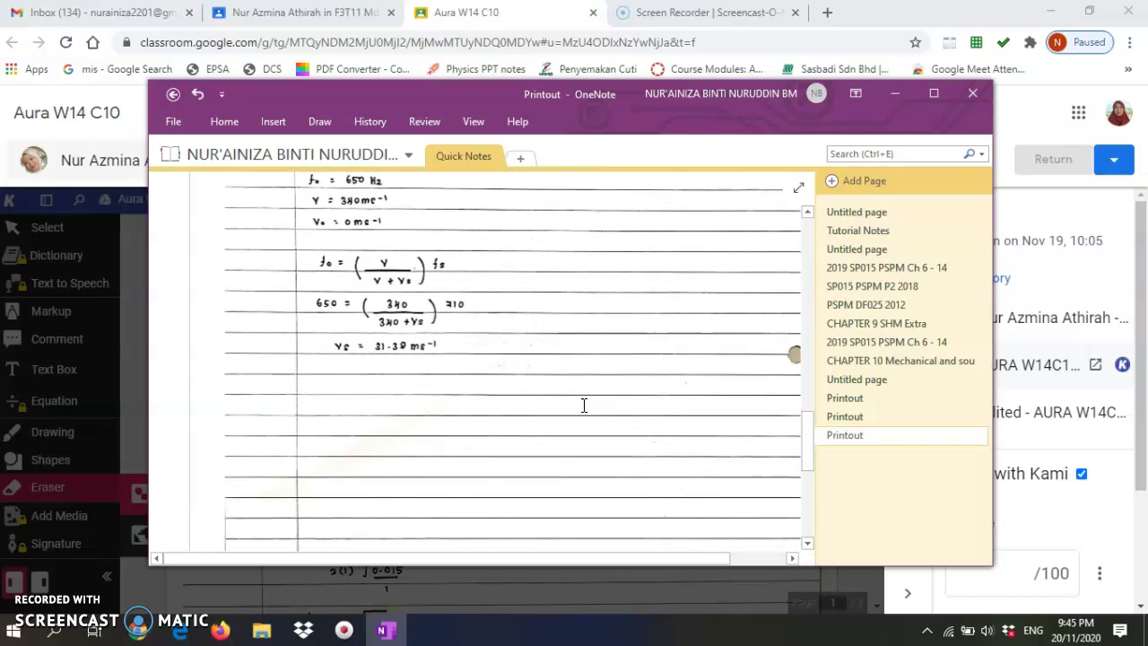
{"action": "scroll", "coordinate": [584, 405], "scroll_direction": "up", "scroll_amount": 20}
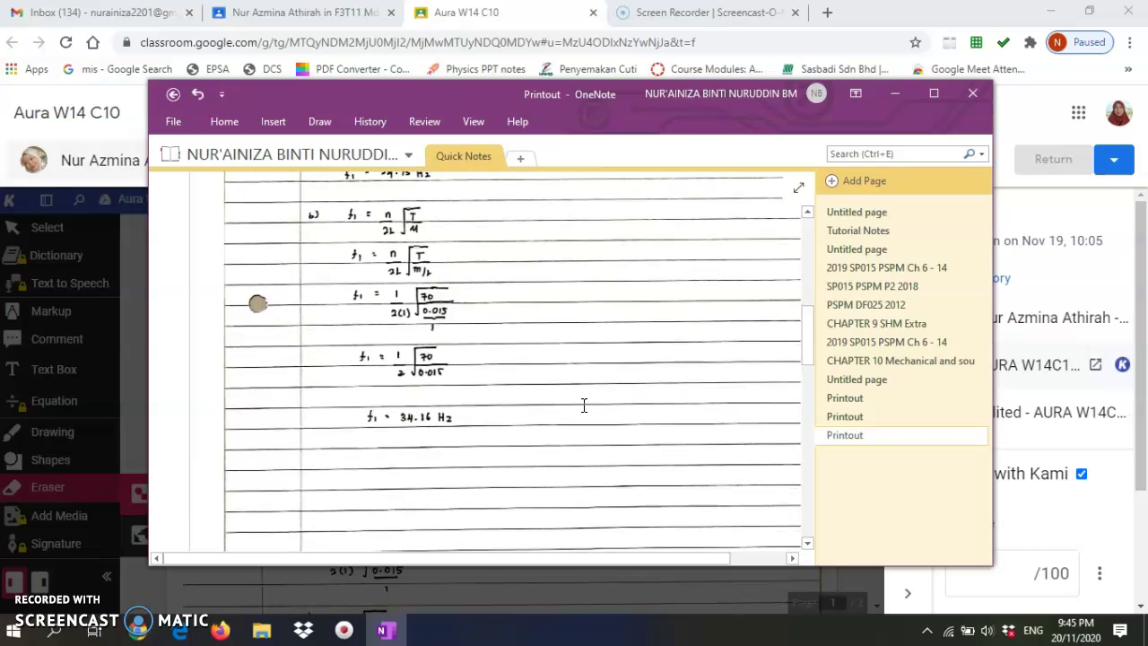
{"action": "scroll", "coordinate": [584, 406], "scroll_direction": "up", "scroll_amount": 8}
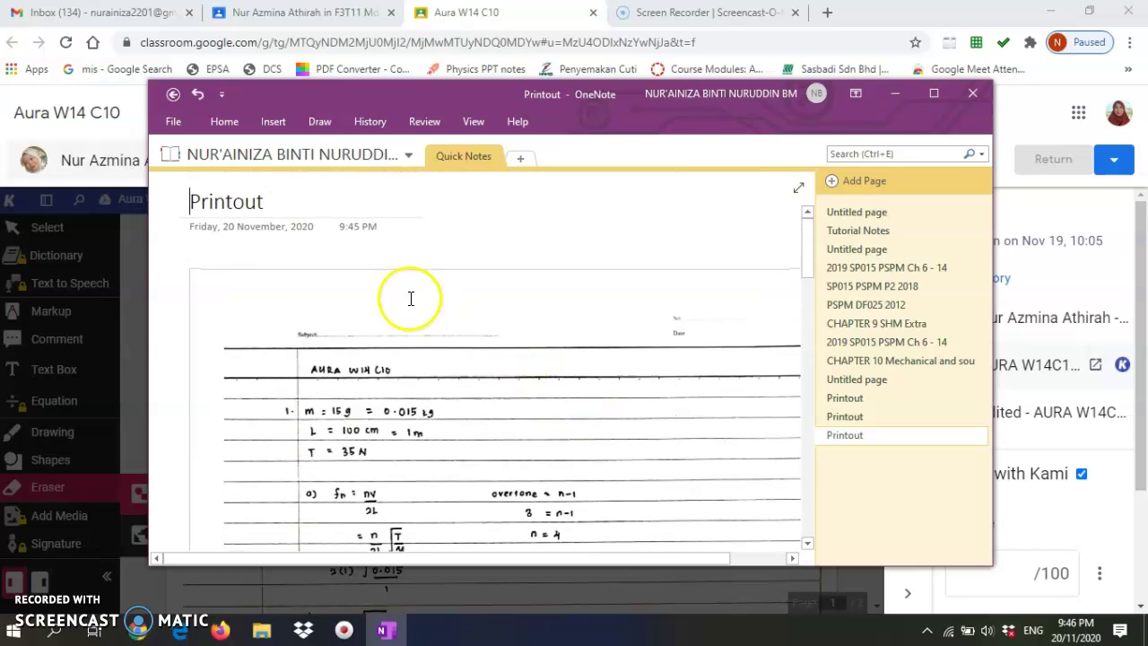
- Draw a diagonal red pen stroke beside the f1 = 24.15 Hz answer in part a of question 1
{"action": "left_click", "coordinate": [321, 124]}
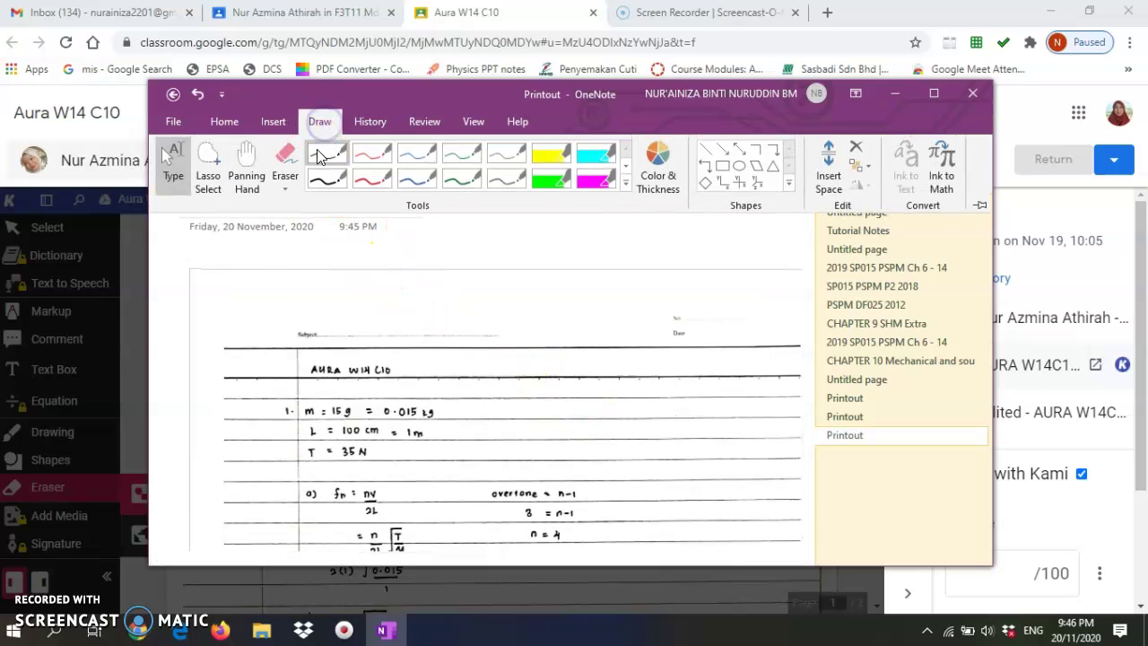
{"action": "left_click", "coordinate": [361, 184]}
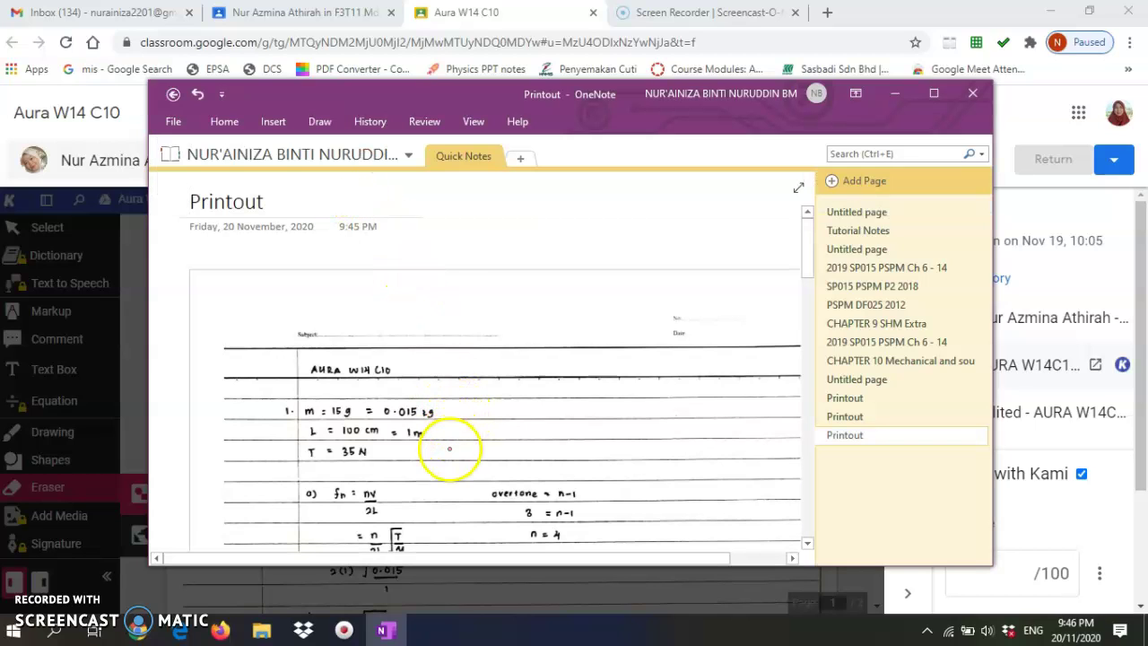
{"action": "scroll", "coordinate": [473, 484], "scroll_direction": "down", "scroll_amount": 5}
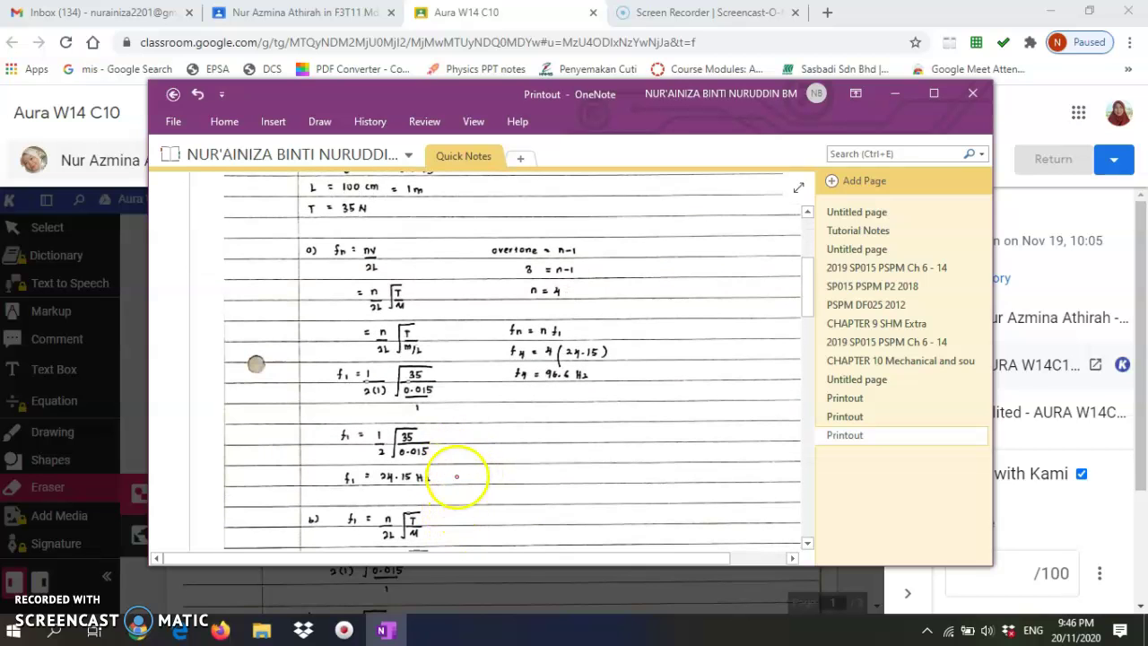
{"action": "left_click_drag", "start_coordinate": [456, 473], "coordinate": [514, 438]}
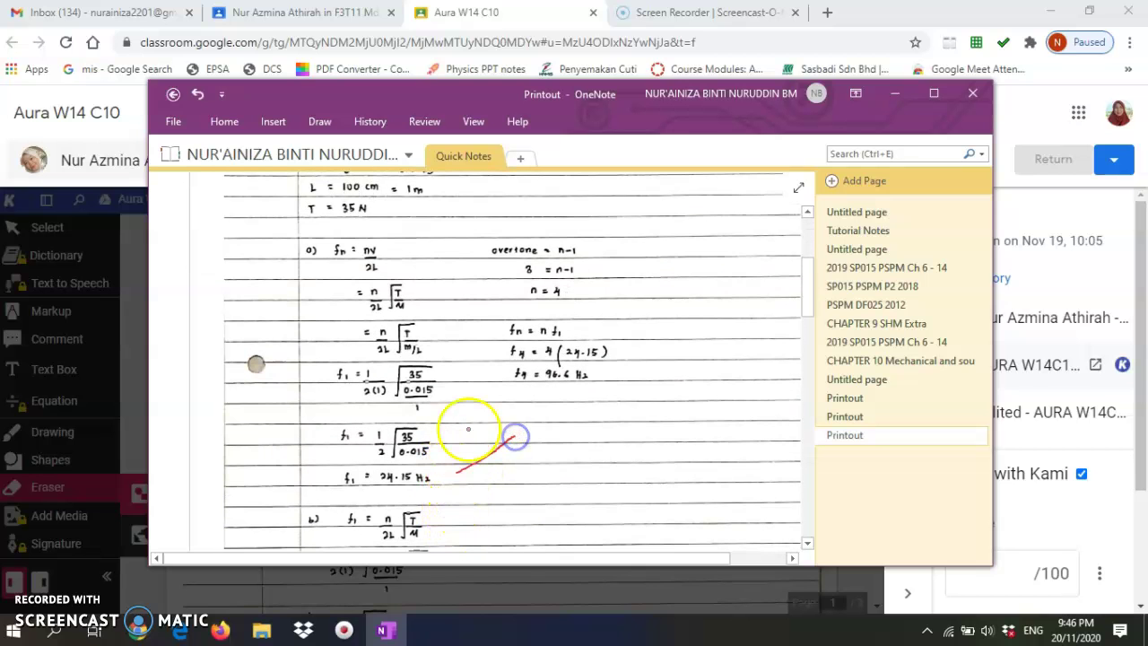